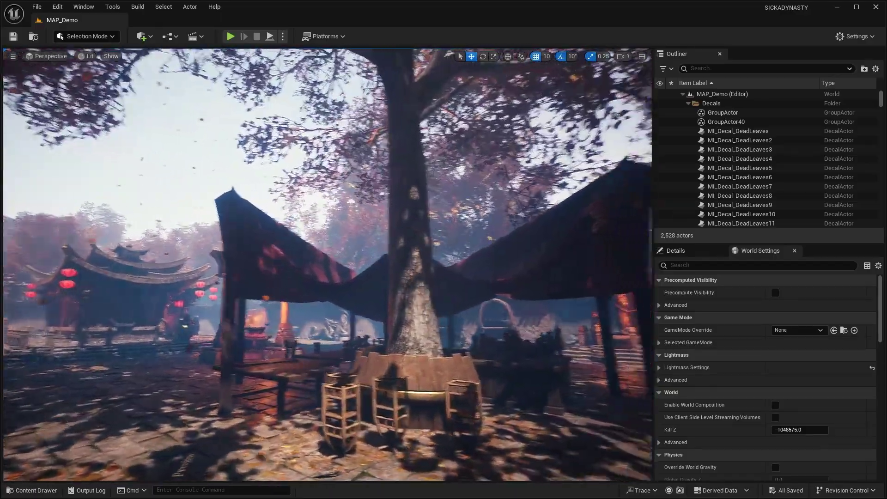
Open the MAP_Showcase level from the project content
{"action": "right_click_drag", "start_coordinate": [328, 264], "coordinate": [425, 259]}
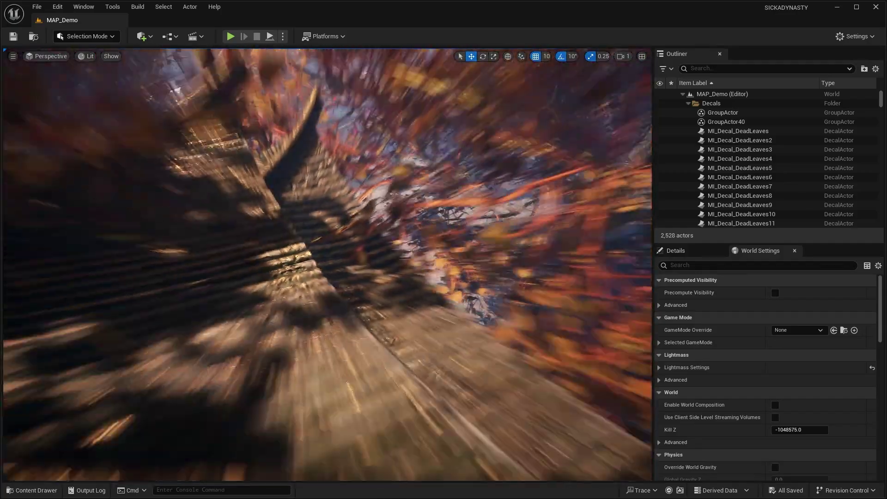
{"action": "scroll", "coordinate": [327, 264], "scroll_direction": "up", "scroll_amount": 1}
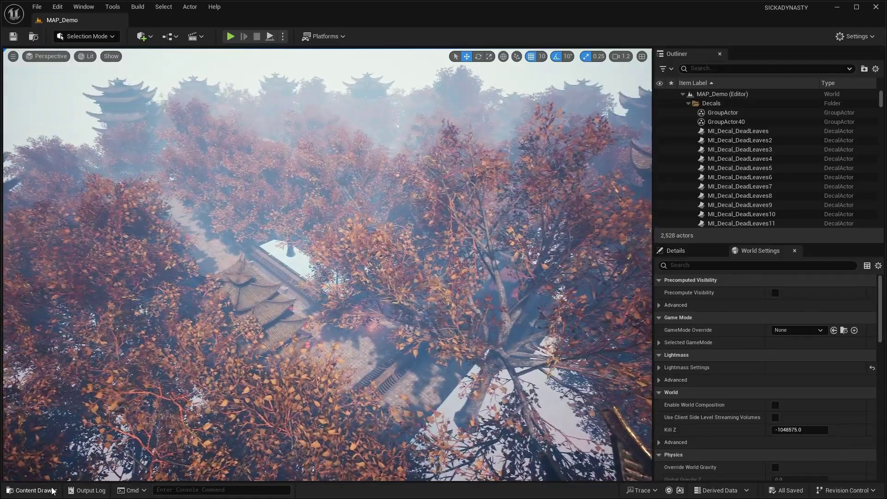
{"action": "left_click", "coordinate": [35, 490]}
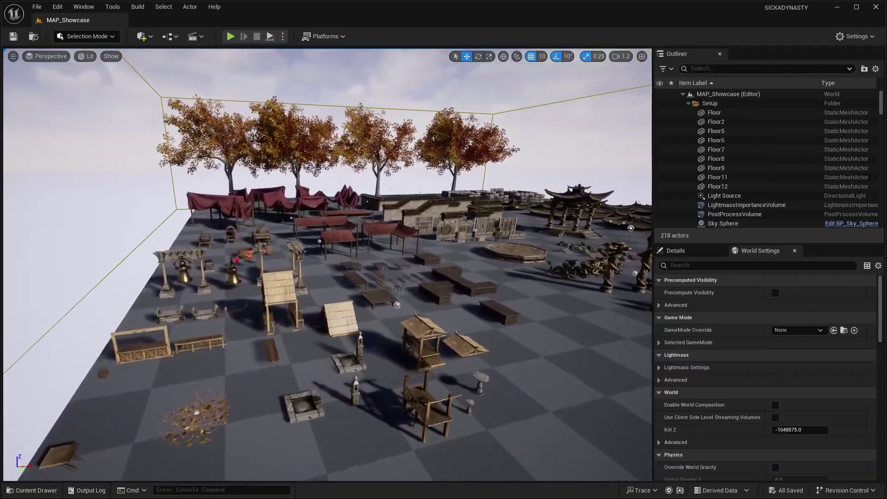
Examine the wooden stalls, benches, roof pieces, stone basins and stone lanterns in the showcase level
{"action": "key", "text": "w"}
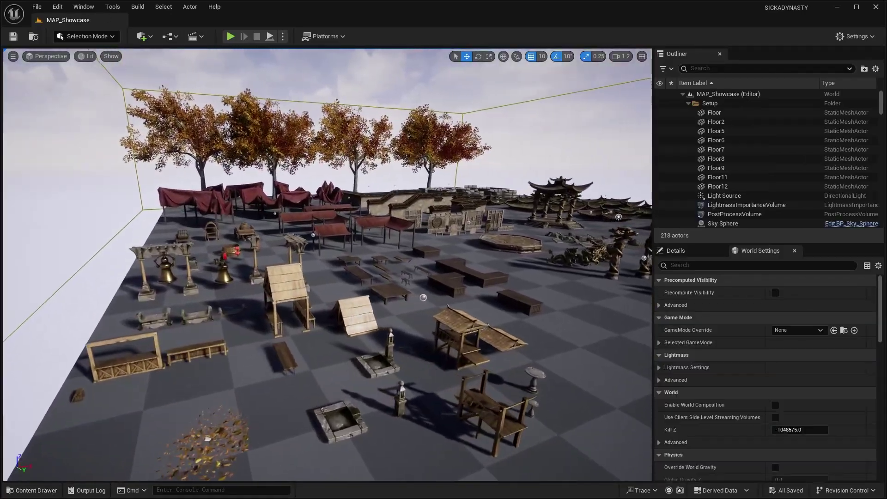
{"action": "key", "text": "q"}
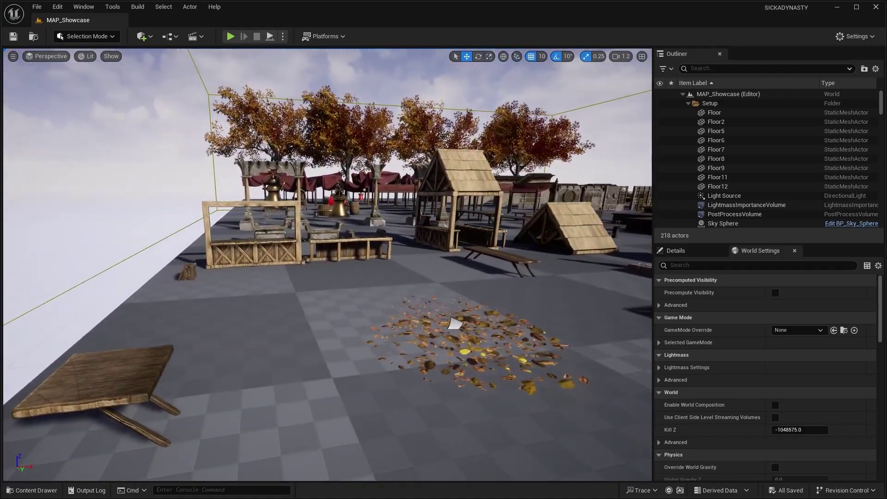
{"action": "key", "text": "w"}
{"action": "key", "text": "w"}
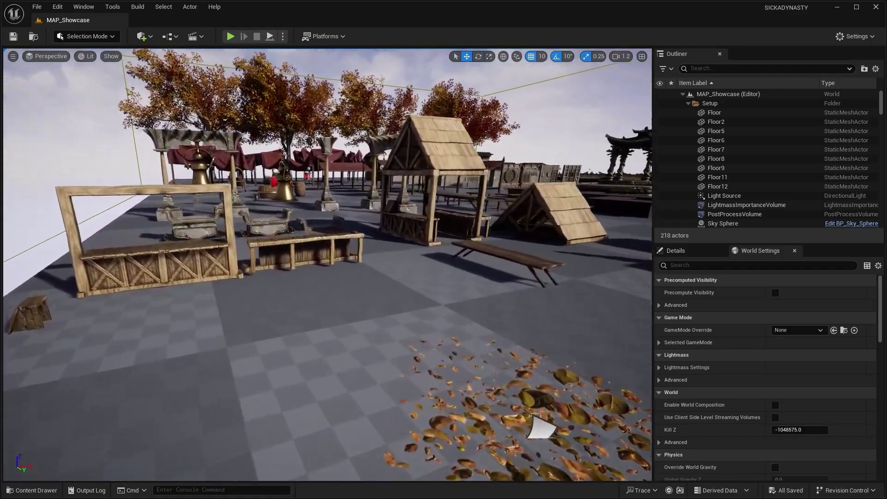
{"action": "key", "text": "w"}
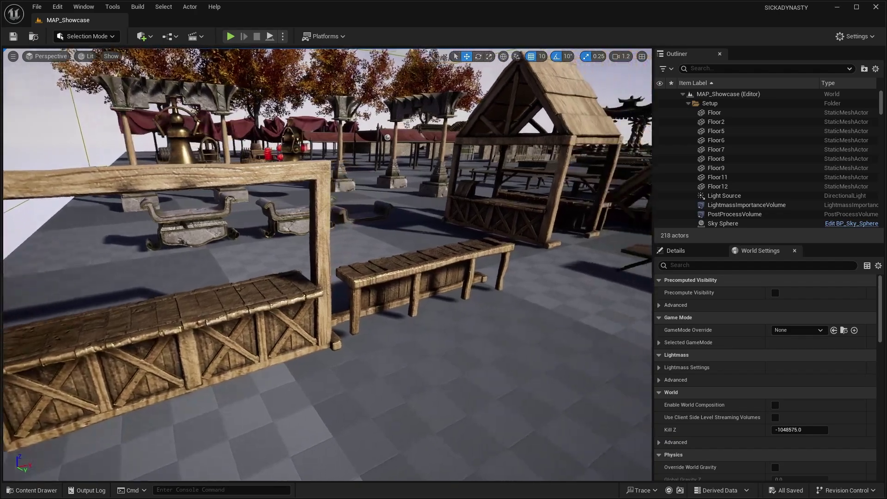
{"action": "key", "text": "d"}
{"action": "key", "text": "d"}
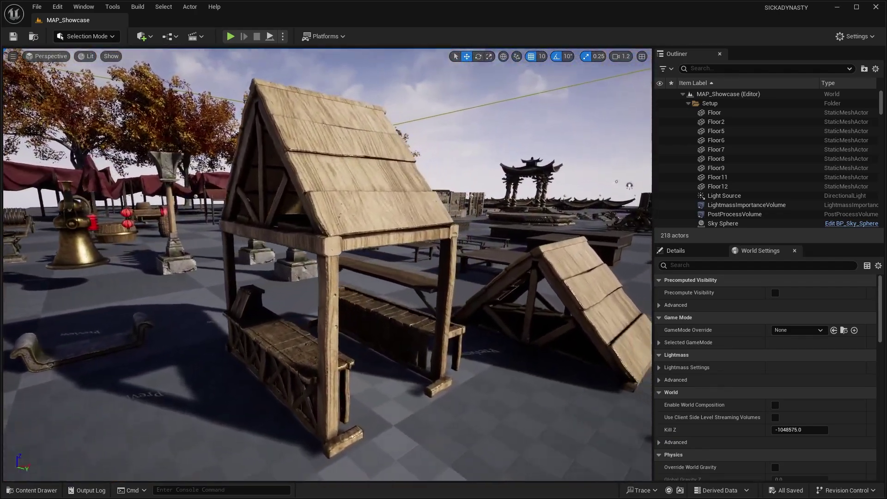
{"action": "key", "text": "s"}
{"action": "key", "text": "w"}
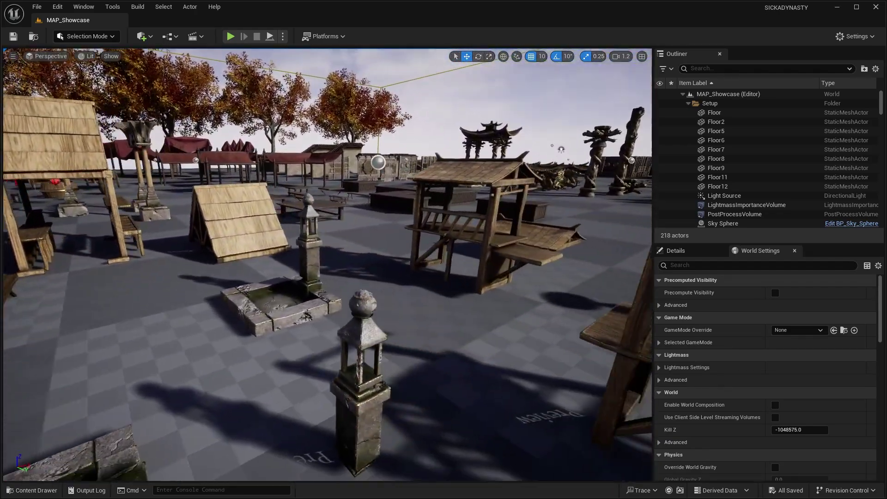
{"action": "key", "text": "w"}
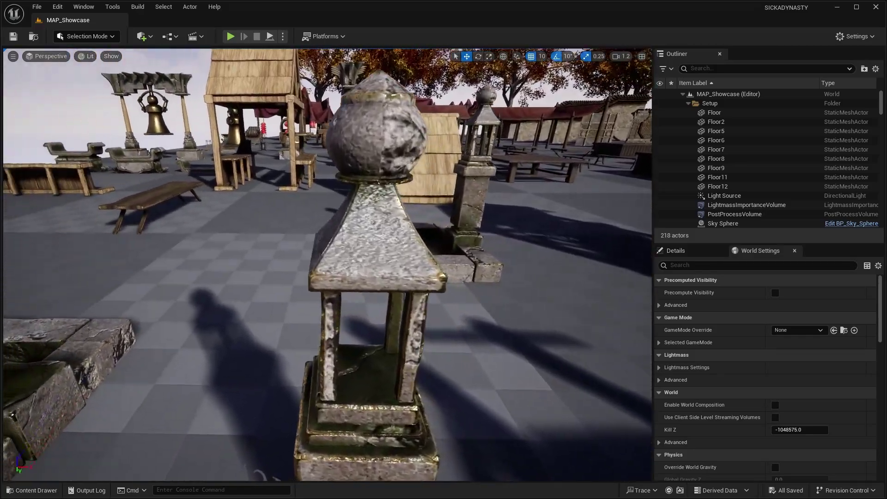
{"action": "key", "text": "s"}
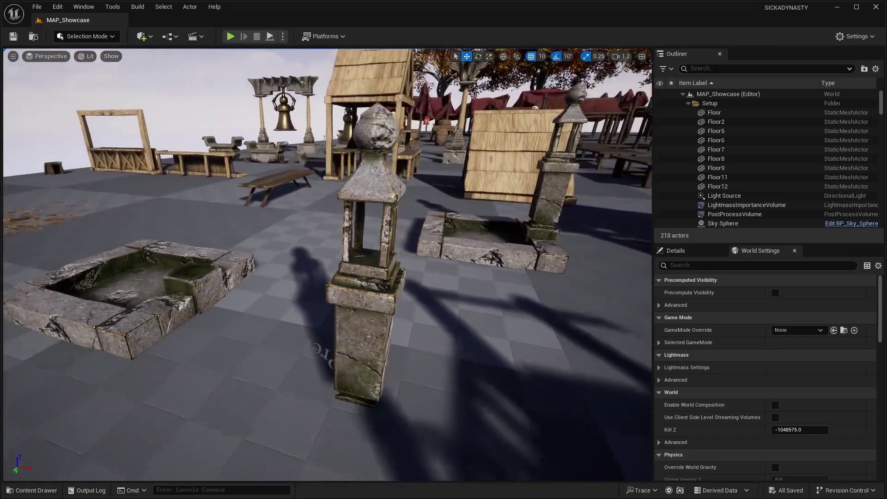
{"action": "key", "text": "s"}
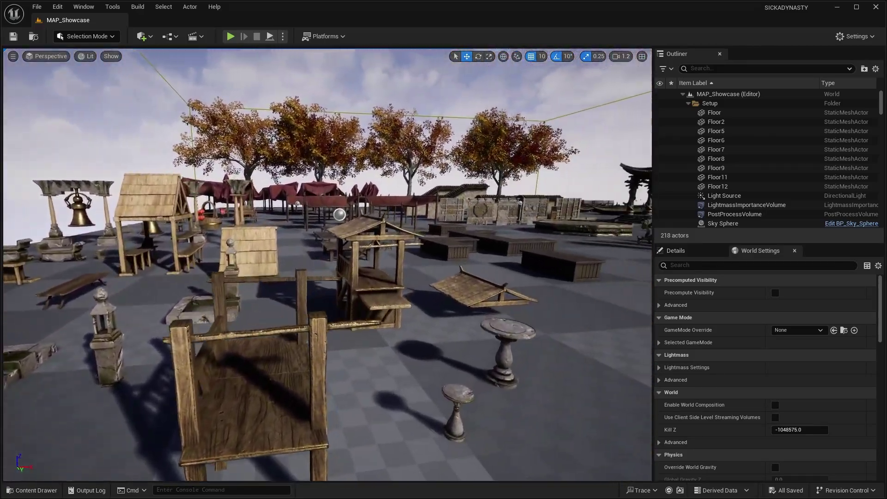
Examine the tables, bells, column props, red lanterns, barrels, carts and cloth awnings up close
{"action": "key", "text": "w"}
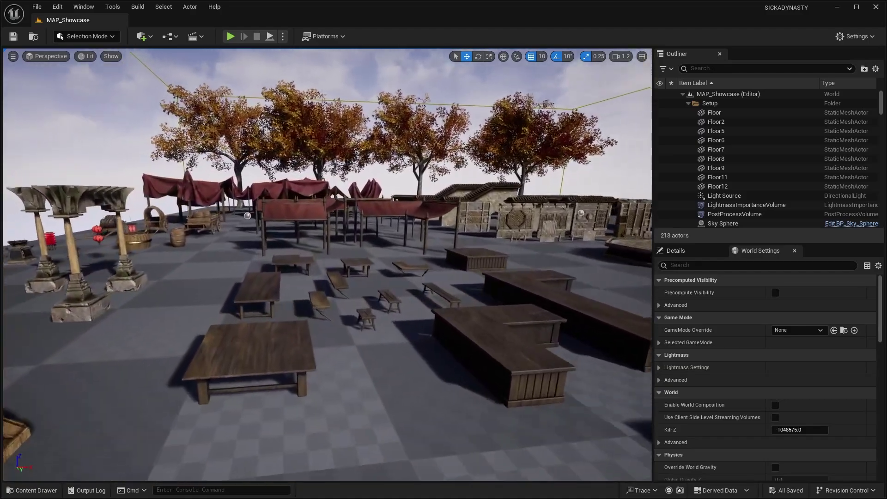
{"action": "key", "text": "w"}
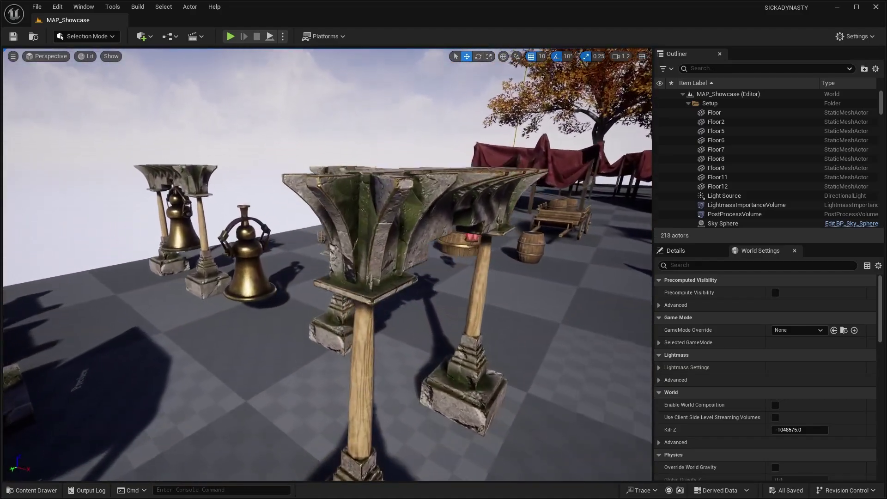
{"action": "key", "text": "w"}
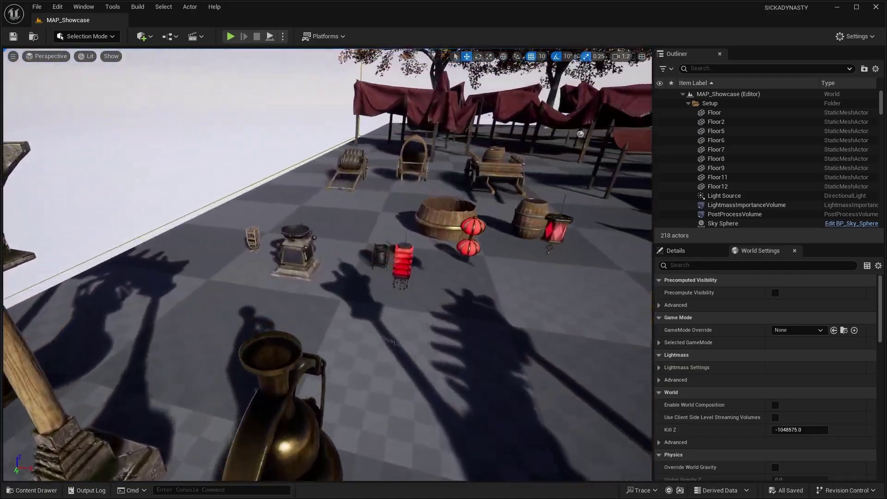
{"action": "key", "text": "w"}
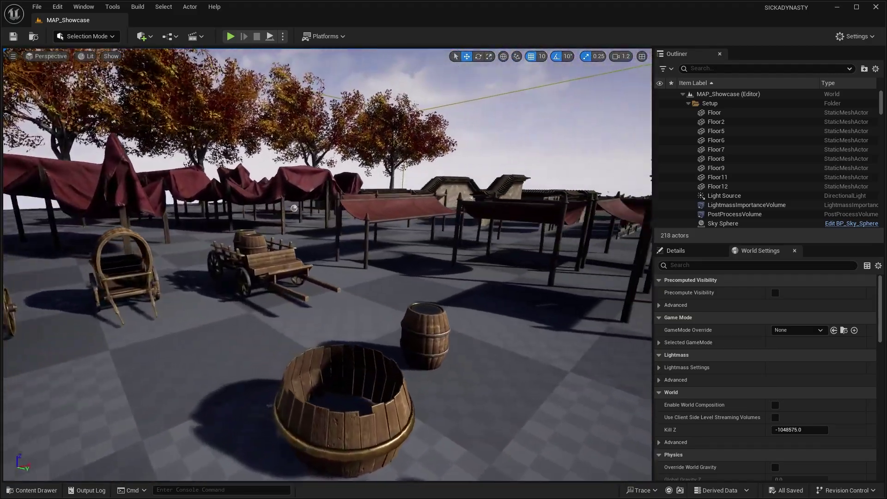
{"action": "right_click_drag", "start_coordinate": [327, 264], "coordinate": [292, 261]}
{"action": "key", "text": "w"}
{"action": "right_click_drag", "start_coordinate": [356, 264], "coordinate": [395, 264]}
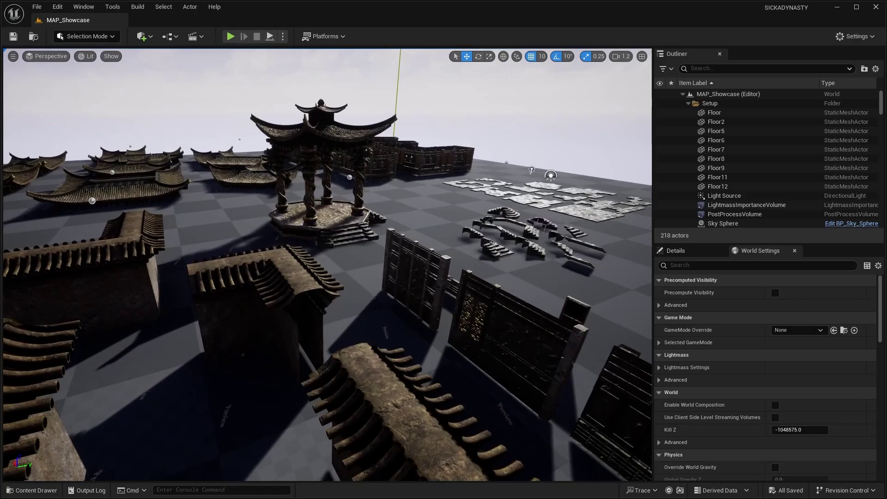
Examine the tiled wall sections, the pavilion and the dragon statues in the showcase level
{"action": "right_click_drag", "start_coordinate": [396, 264], "coordinate": [349, 307]}
{"action": "key", "text": "d"}
{"action": "mouse_move", "coordinate": [434, 290]}
{"action": "right_mouse_down"}
{"action": "mouse_move", "coordinate": [407, 231]}
{"action": "mouse_move", "coordinate": [379, 215]}
{"action": "mouse_move", "coordinate": [444, 276]}
{"action": "mouse_move", "coordinate": [423, 277]}
{"action": "right_mouse_up"}
{"action": "key", "text": "a"}
{"action": "key", "text": "s"}
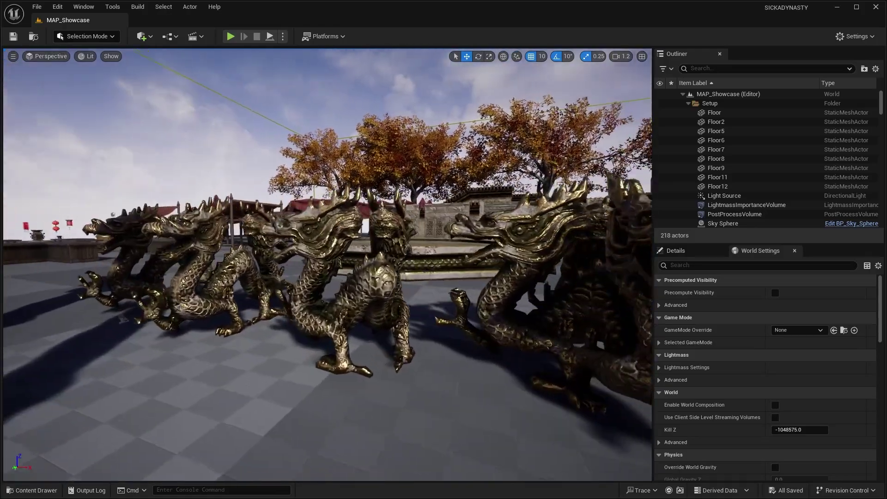
{"action": "key", "text": "a"}
{"action": "right_click_drag", "start_coordinate": [327, 264], "coordinate": [355, 292]}
{"action": "key", "text": "d"}
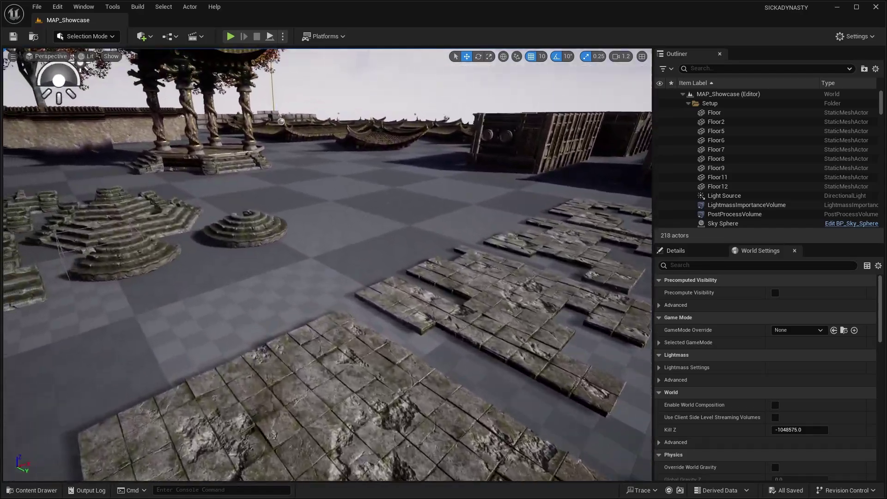
Inspect the stone floor tiles, mossy stairs and modular building walls, finishing with an overview of the props
{"action": "right_click_drag", "start_coordinate": [327, 264], "coordinate": [290, 246]}
{"action": "key", "text": "w"}
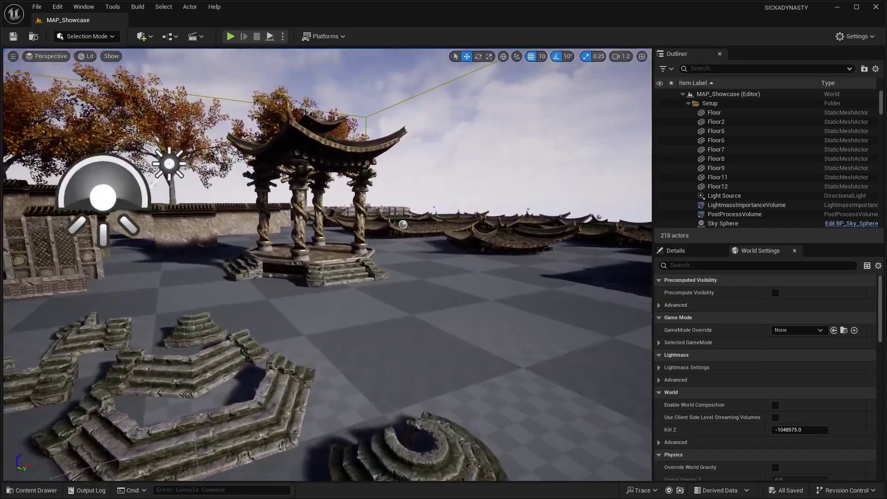
{"action": "right_click_drag", "start_coordinate": [406, 277], "coordinate": [404, 277]}
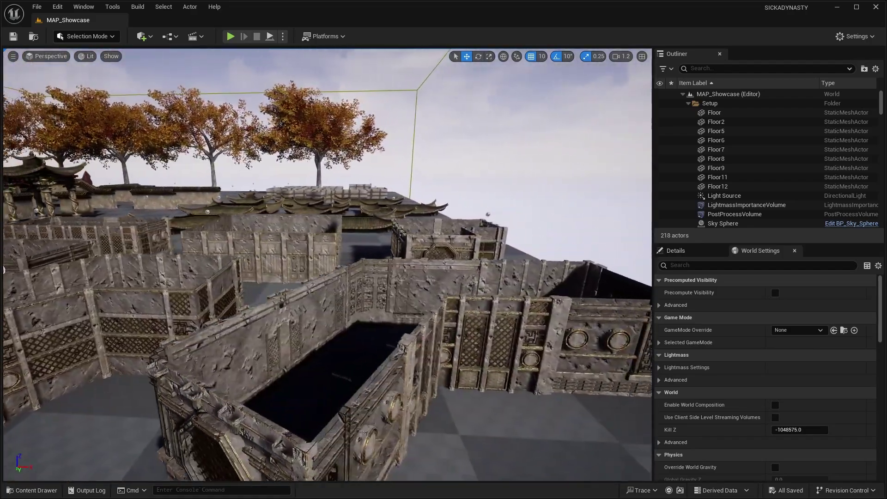
{"action": "right_click_drag", "start_coordinate": [327, 265], "coordinate": [272, 262]}
{"action": "key", "text": "d"}
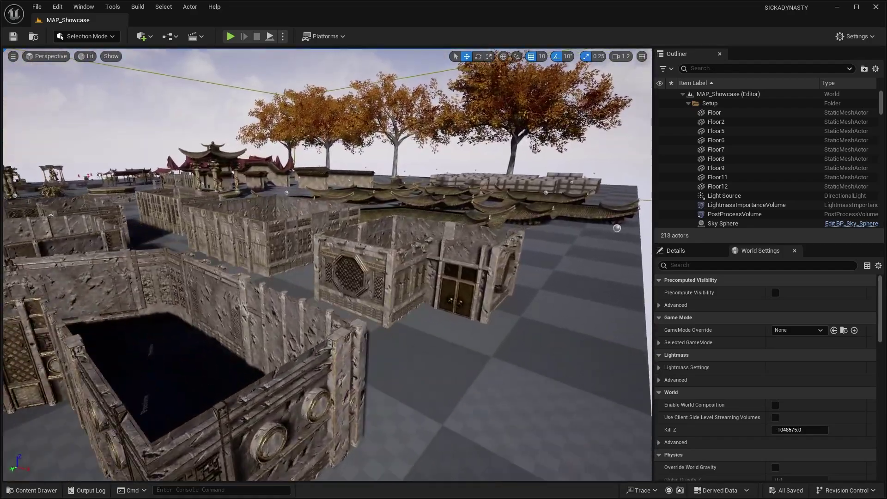
{"action": "right_click_drag", "start_coordinate": [402, 278], "coordinate": [400, 277]}
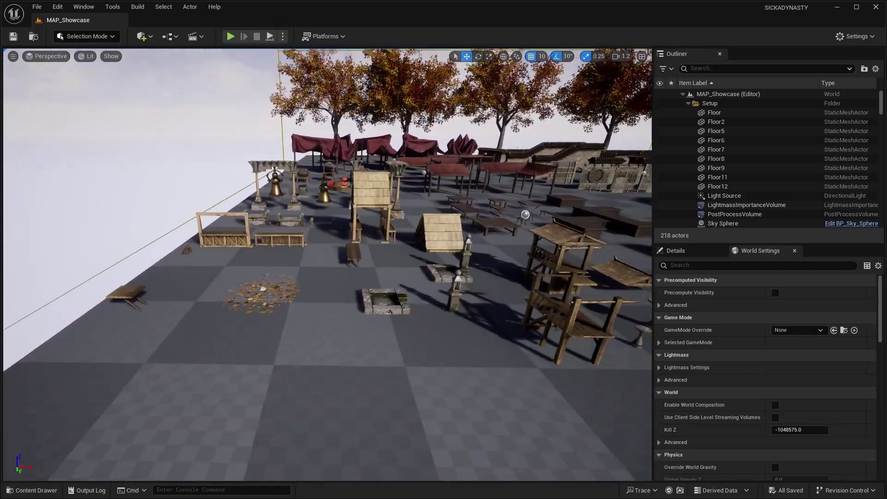
{"action": "right_click_drag", "start_coordinate": [327, 264], "coordinate": [587, 204]}
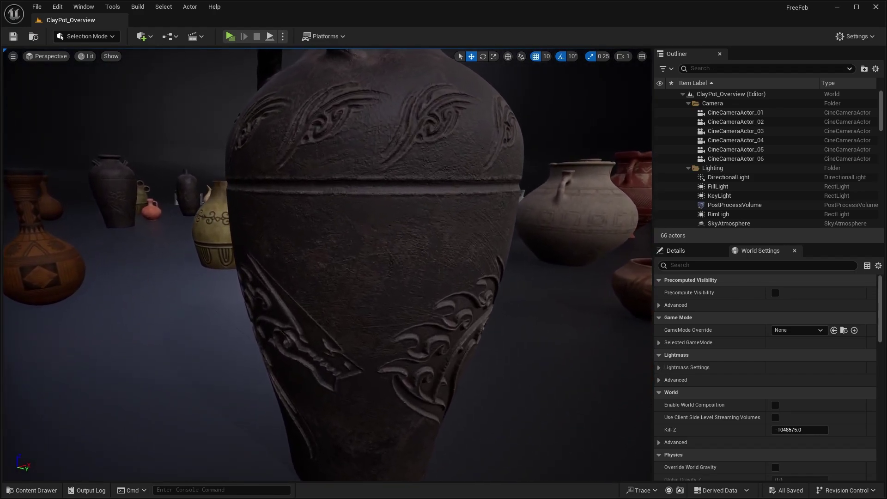
Inspect the carved dark clay pot and set the ClayPot_Overview view mode to Nanite Visualization Triangles
{"action": "left_click_drag", "start_coordinate": [327, 264], "coordinate": [277, 261], "text": "alt"}
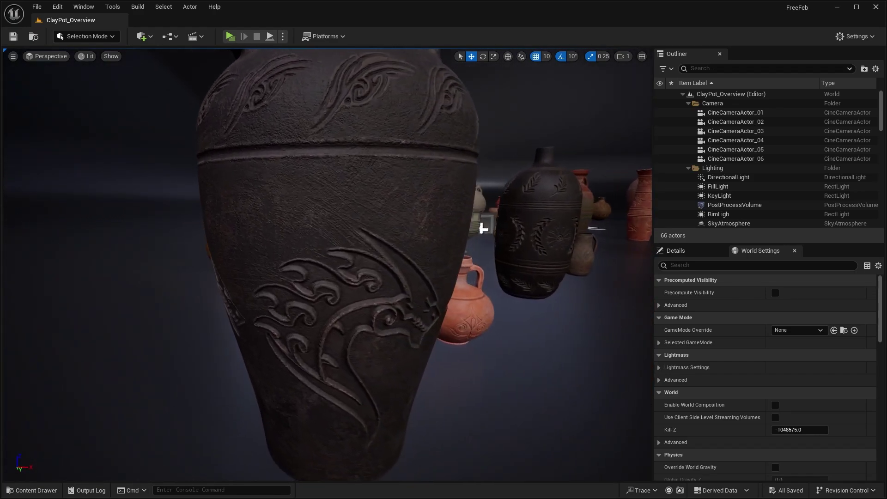
{"action": "right_click_drag", "start_coordinate": [327, 265], "coordinate": [277, 254]}
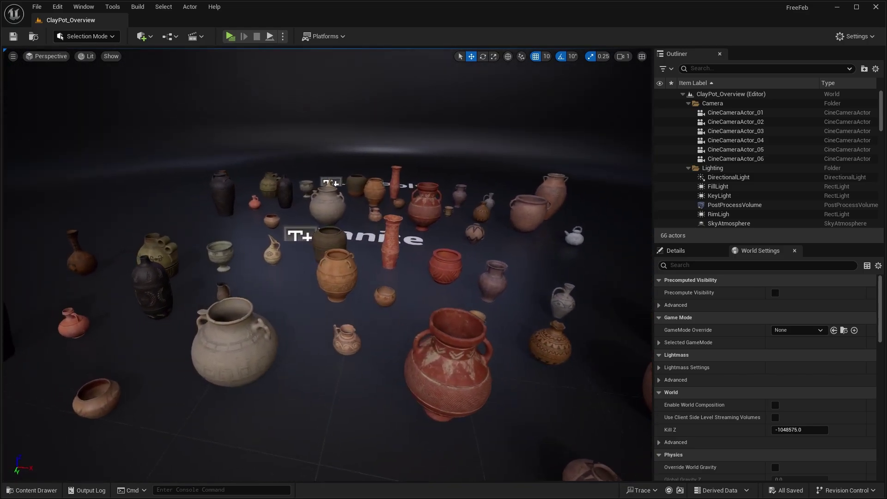
{"action": "left_click", "coordinate": [89, 56]}
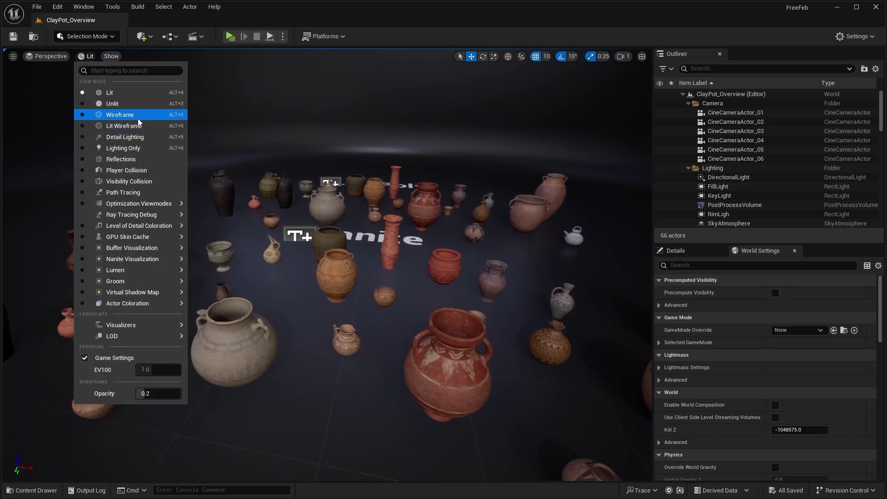
{"action": "mouse_move", "coordinate": [150, 261]}
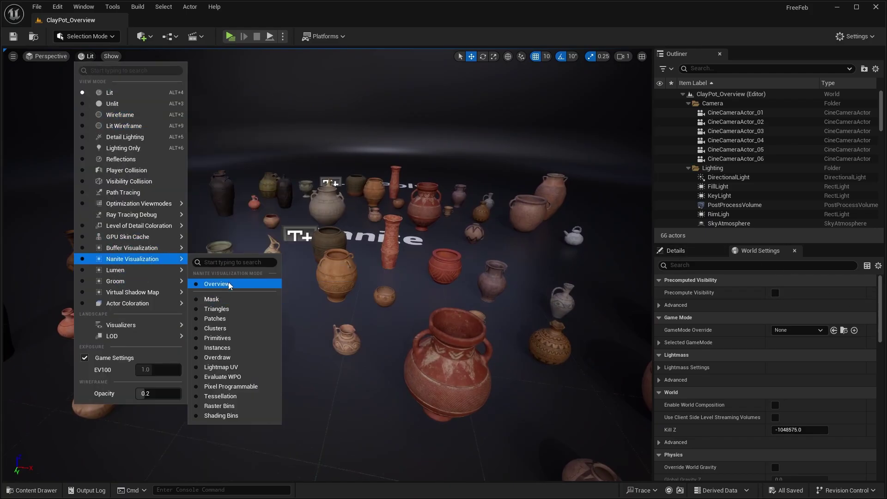
{"action": "left_click", "coordinate": [216, 309]}
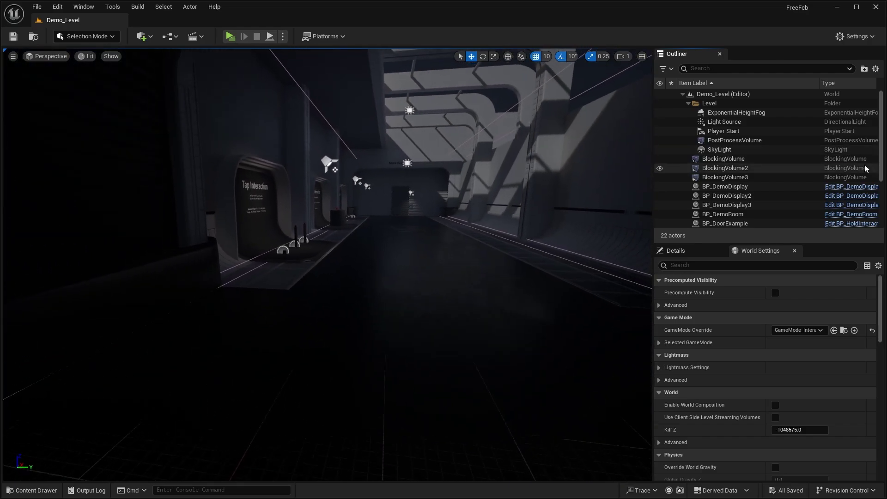
Play Demo_Level in the preview window and walk through the Interaction Manager doorway to the Tap Interaction display
{"action": "left_click", "coordinate": [232, 37]}
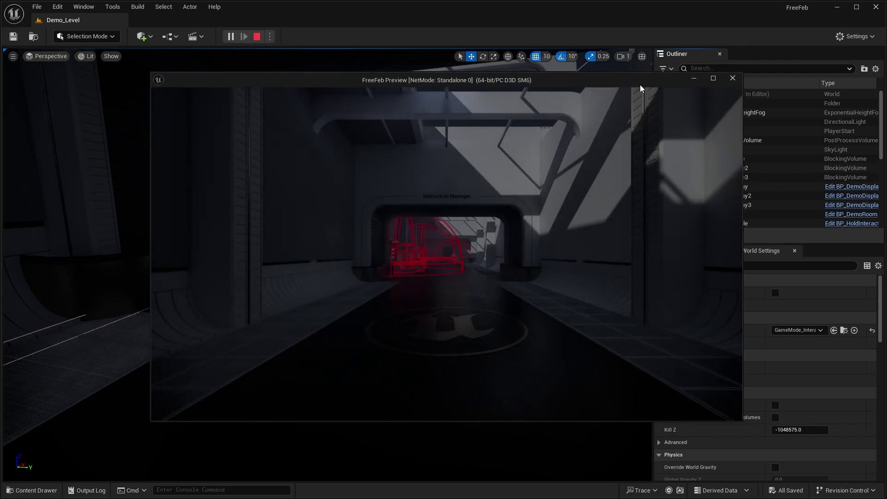
{"action": "left_click", "coordinate": [640, 87]}
{"action": "key", "text": "w"}
{"action": "key", "text": "w"}
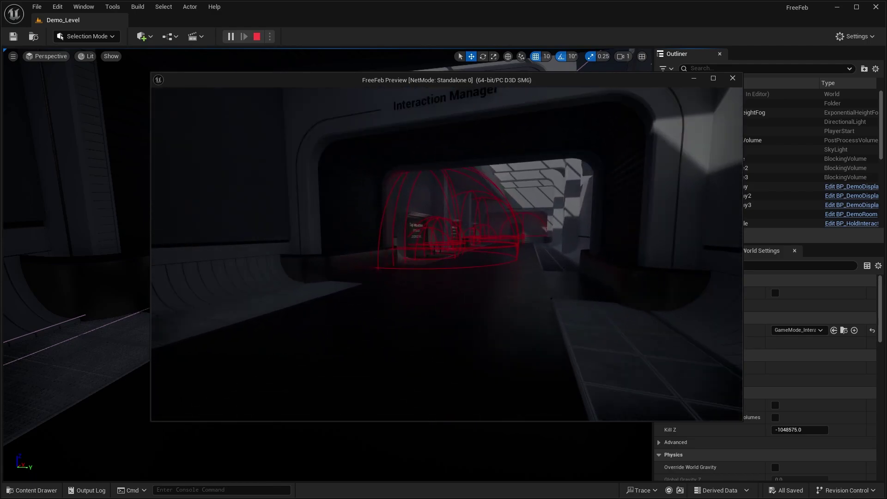
{"action": "key", "text": "w"}
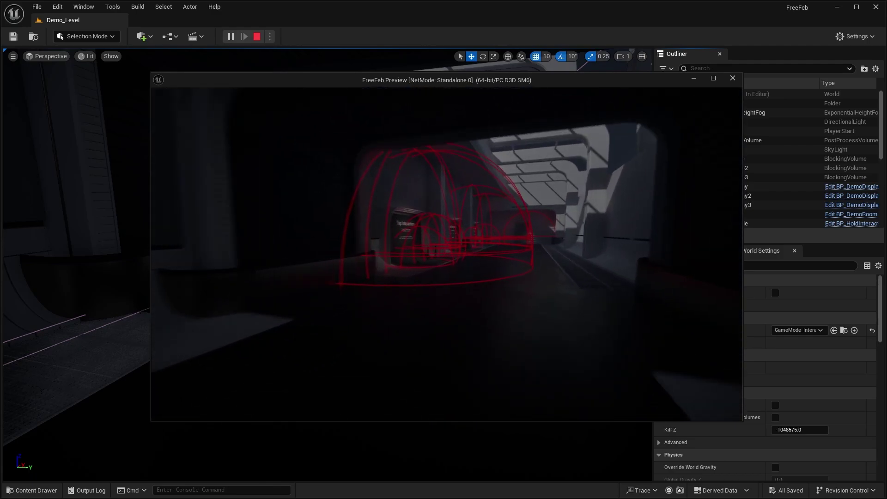
{"action": "key", "text": "w"}
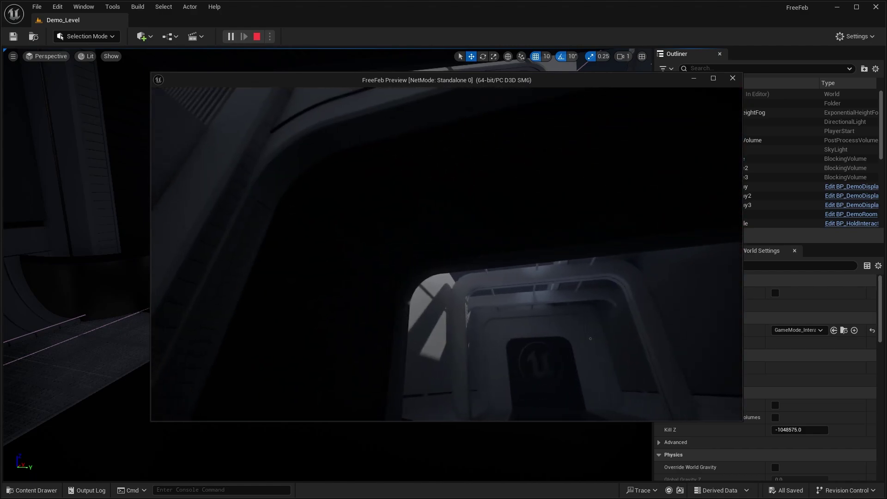
{"action": "key", "text": "w"}
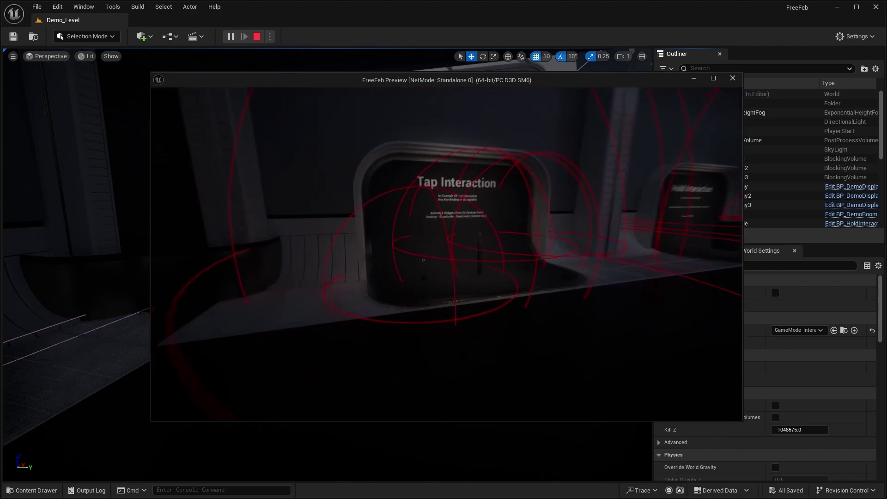
{"action": "key", "text": "w"}
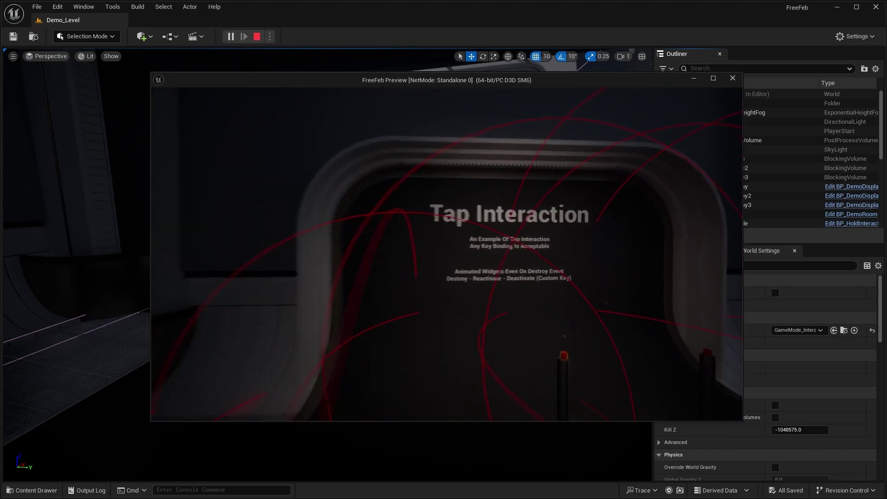
Activate both posts in the Tap Interaction display and back away to view it from across the hall
{"action": "key", "text": "w"}
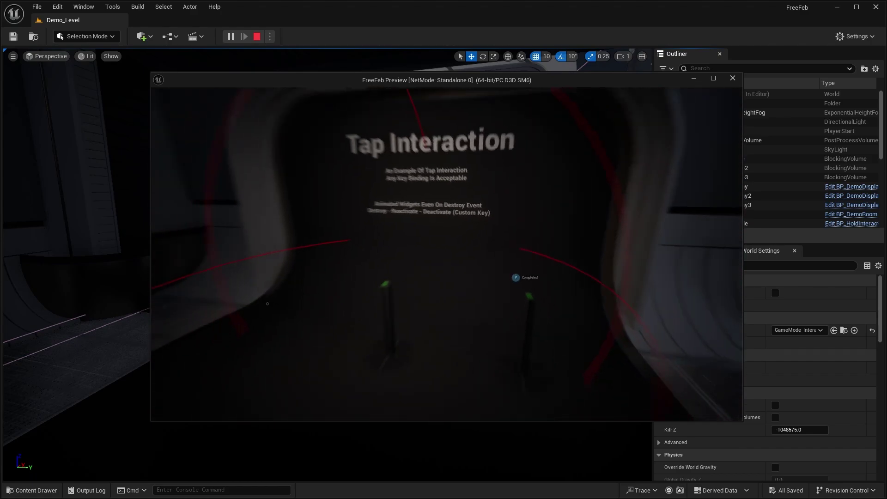
{"action": "key", "text": "s"}
{"action": "key", "text": "s"}
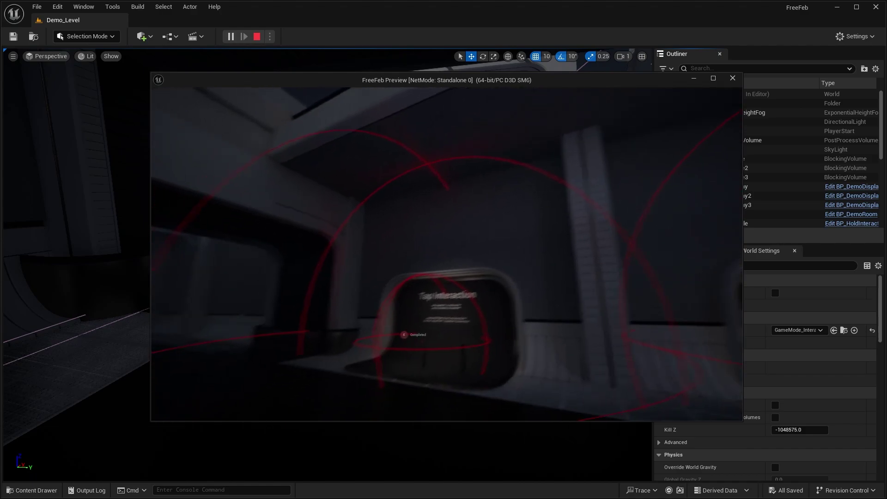
{"action": "key", "text": "w"}
{"action": "key", "text": "a"}
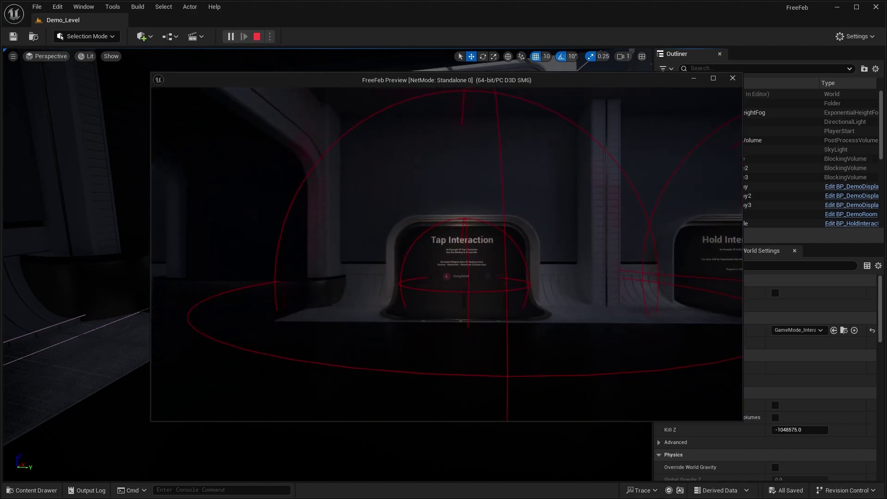
Return to the Tap Interaction display and inspect its two posts up close
{"action": "key", "text": "d"}
{"action": "key", "text": "w"}
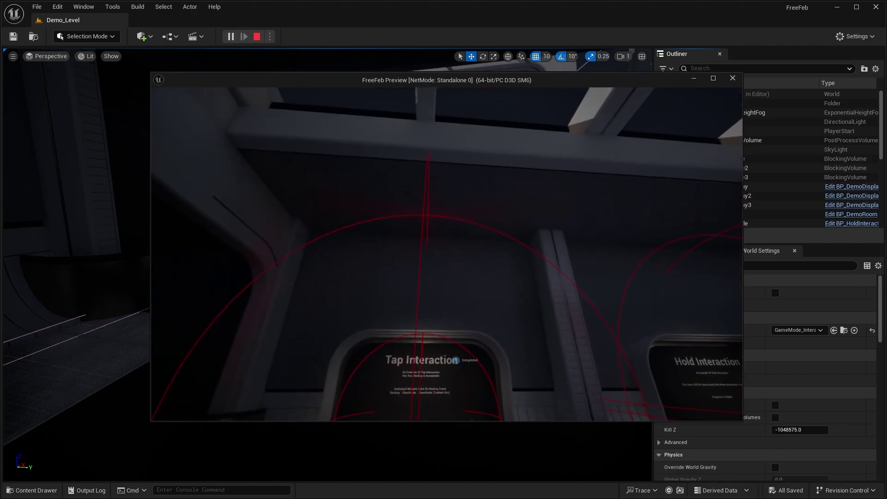
{"action": "key", "text": "d"}
{"action": "key", "text": "w"}
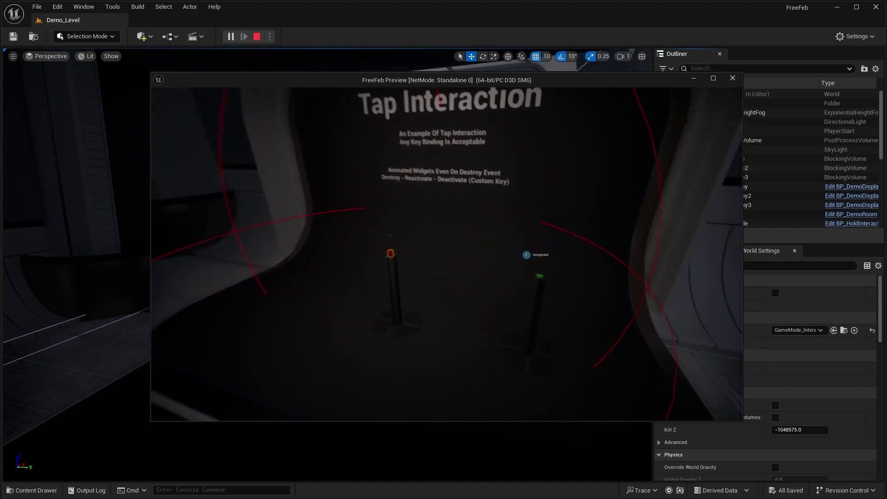
{"action": "key", "text": "w"}
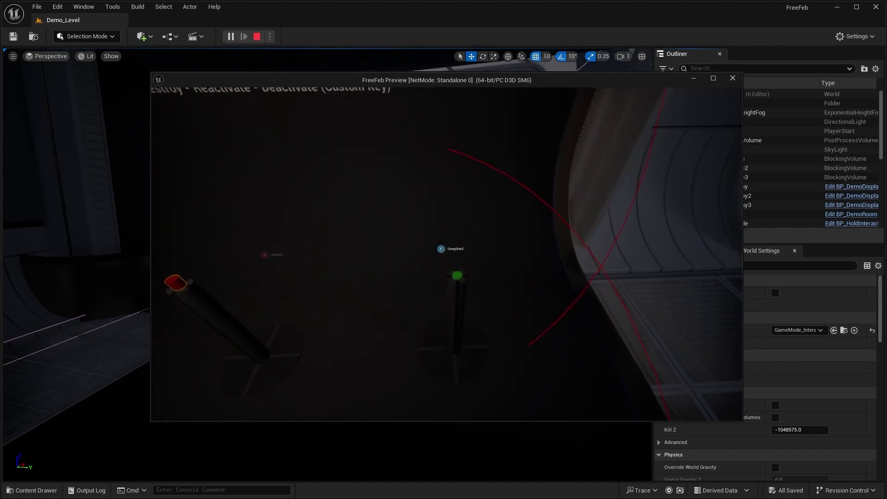
Walk over to the Hold Interaction display and approach the red-screened console on its pedestal
{"action": "key", "text": "d"}
{"action": "key", "text": "d"}
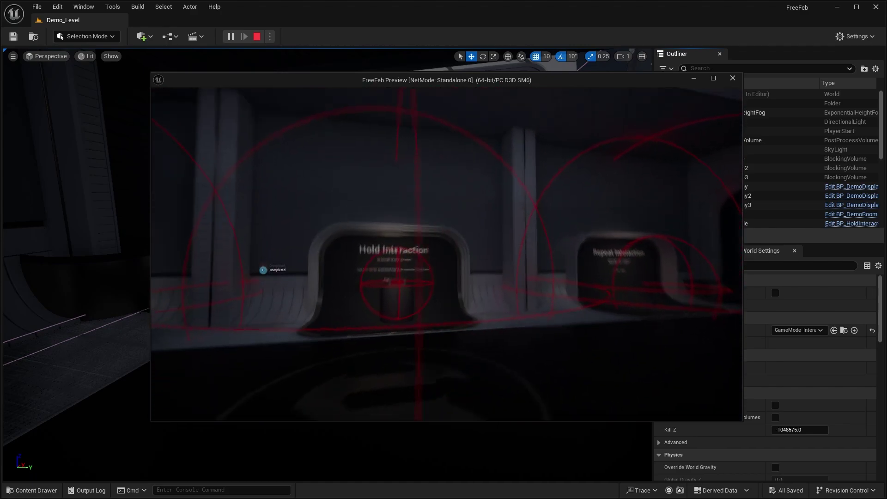
{"action": "key", "text": "w"}
{"action": "key", "text": "w"}
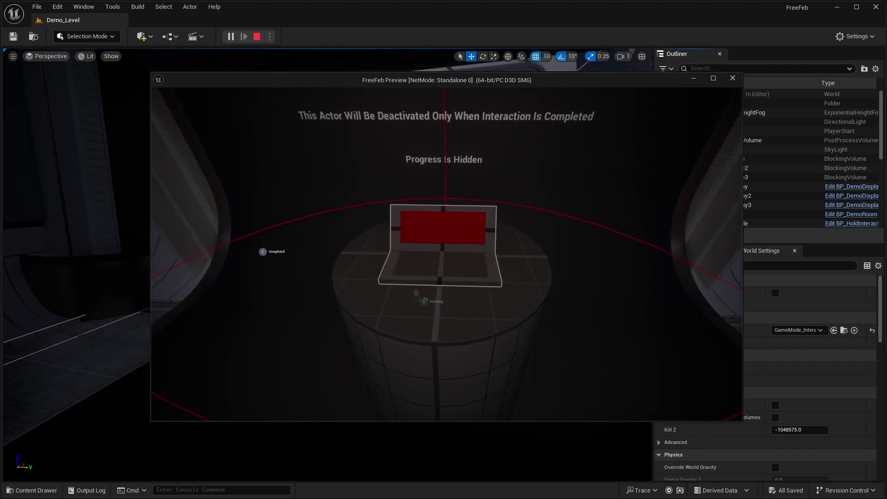
Move on to the Repeat Interaction display and complete the ten-times repeat interaction on its post
{"action": "key", "text": "w"}
{"action": "key", "text": "w"}
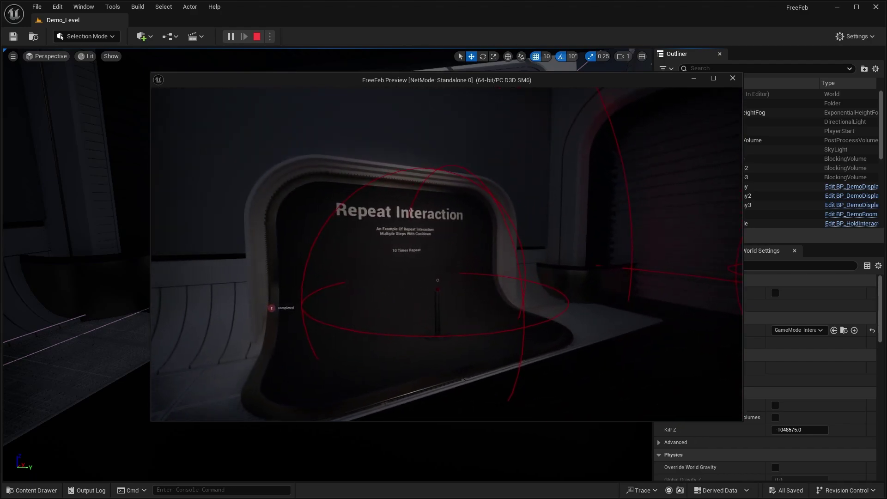
{"action": "key", "text": "a"}
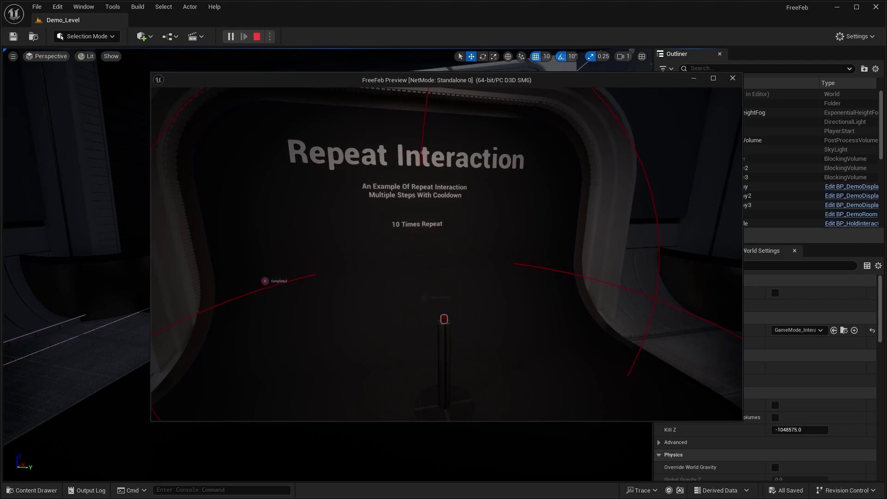
{"action": "key", "text": "w"}
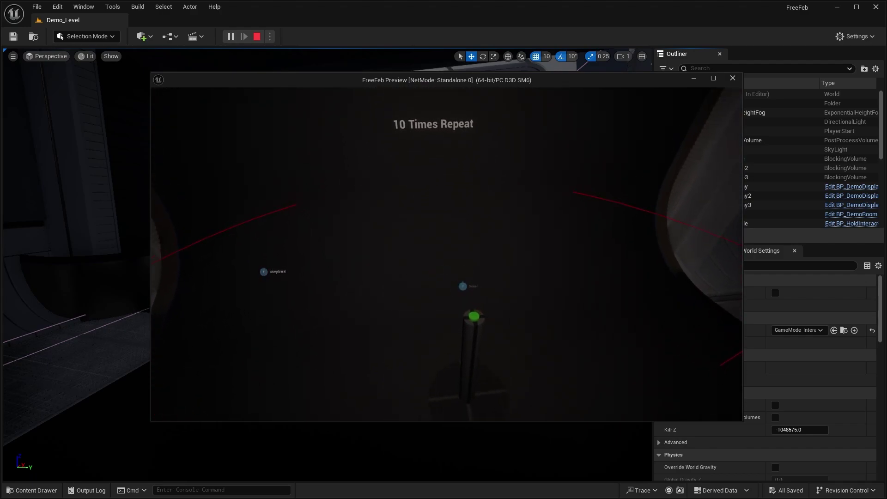
Approach the slatted door with the wheel, turn the wheel to open it and step back to view the opening
{"action": "key", "text": "w"}
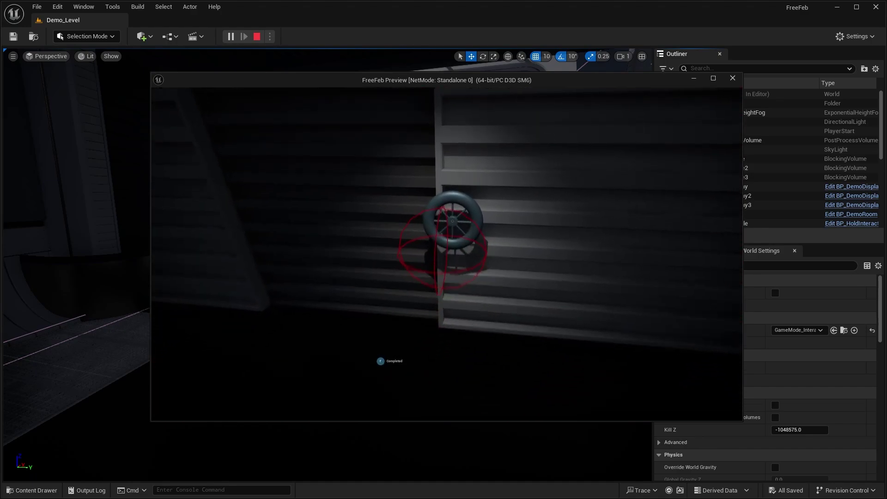
{"action": "key", "text": "w"}
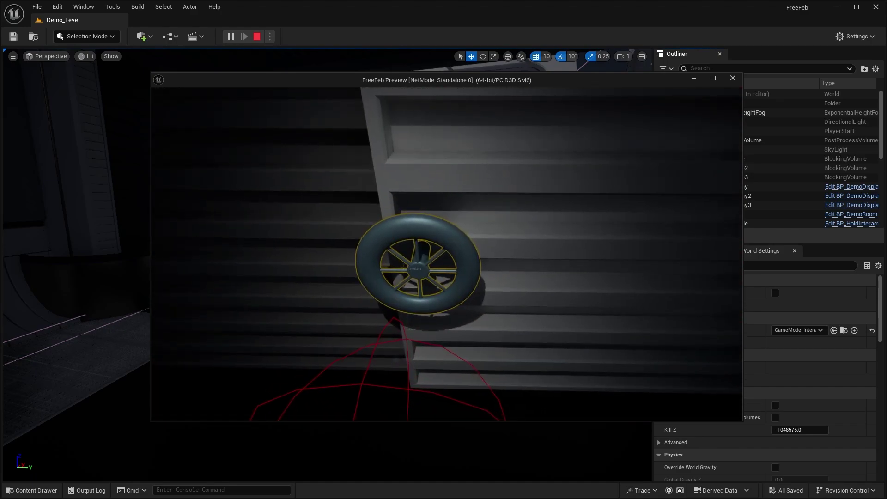
{"action": "key", "text": "a"}
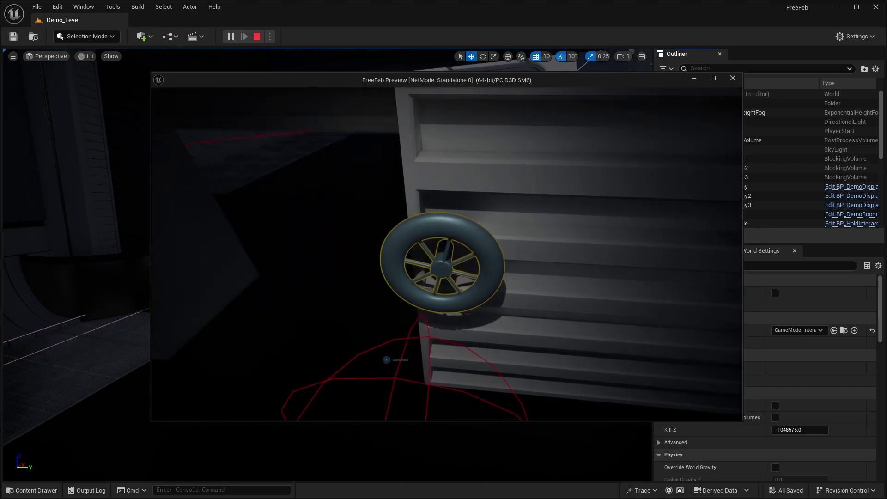
{"action": "key", "text": "w"}
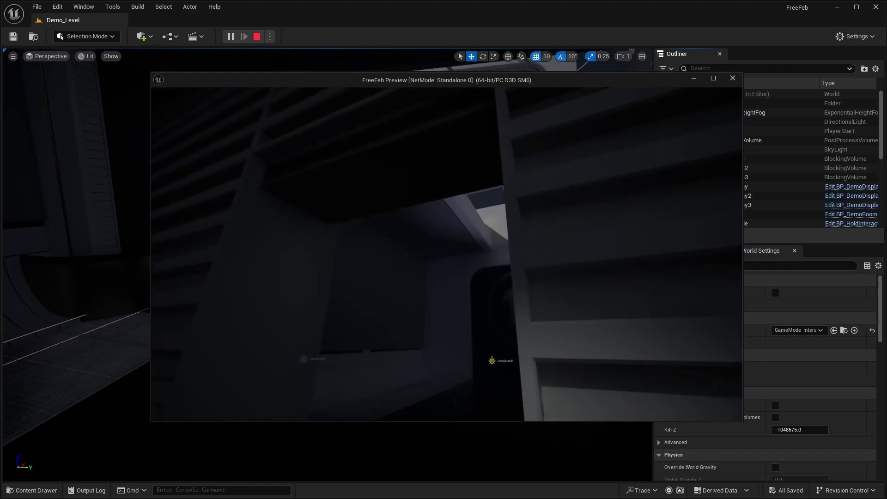
{"action": "key", "text": "s"}
{"action": "key", "text": "w"}
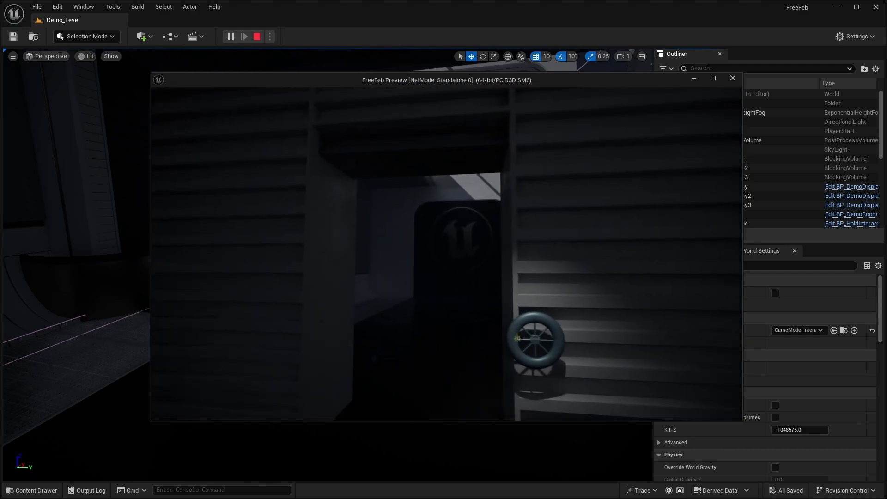
Walk through the opened wheel door into the room behind it and look back at the doorway
{"action": "key", "text": "w"}
{"action": "key", "text": "s"}
{"action": "key", "text": "w"}
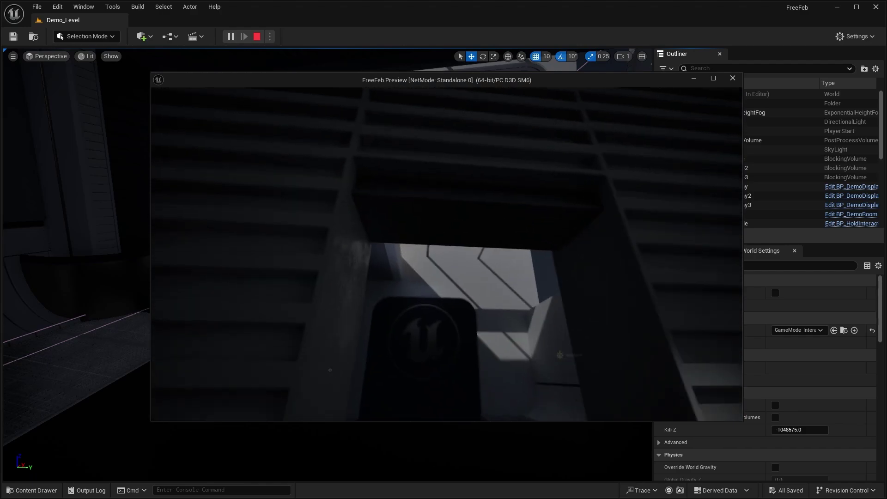
{"action": "key", "text": "w"}
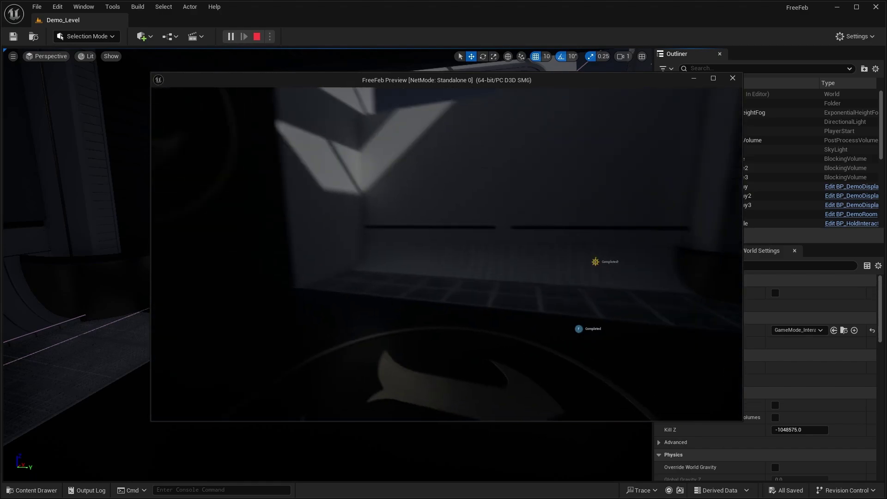
{"action": "key", "text": "s"}
{"action": "key", "text": "w"}
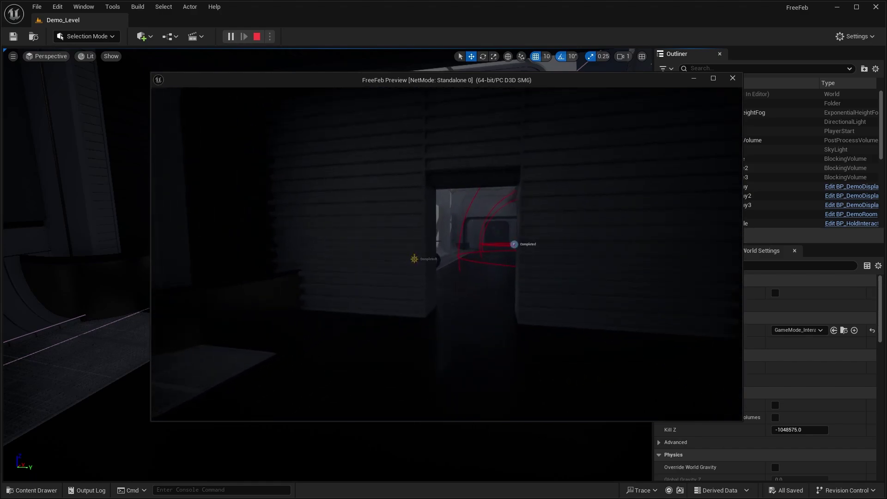
Return through the doorway to the hall of interaction displays and end the play session
{"action": "key", "text": "w"}
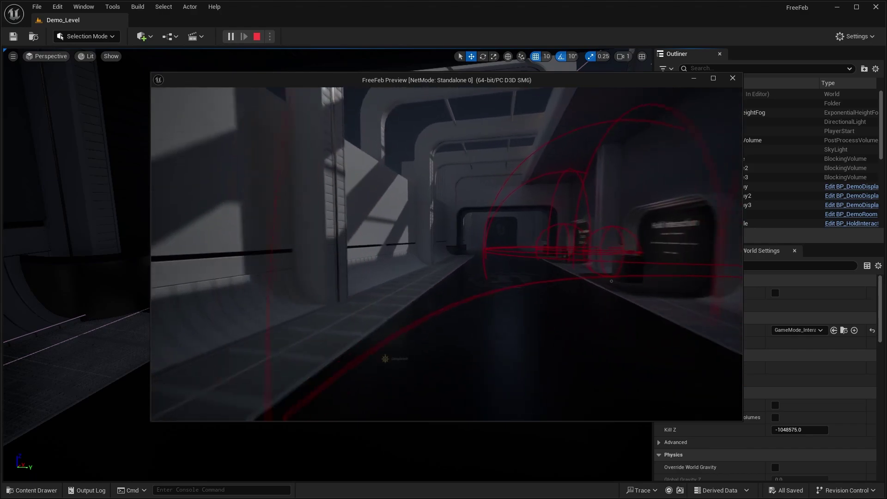
{"action": "key", "text": "w"}
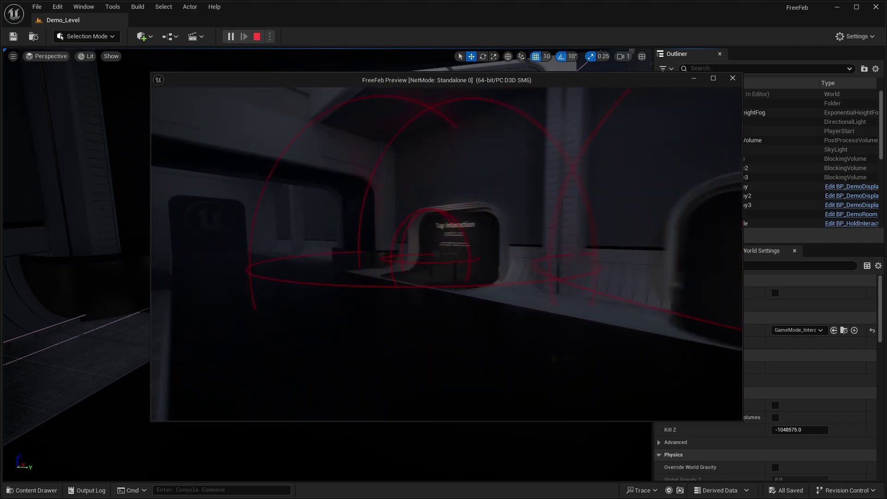
{"action": "key", "text": "Escape"}
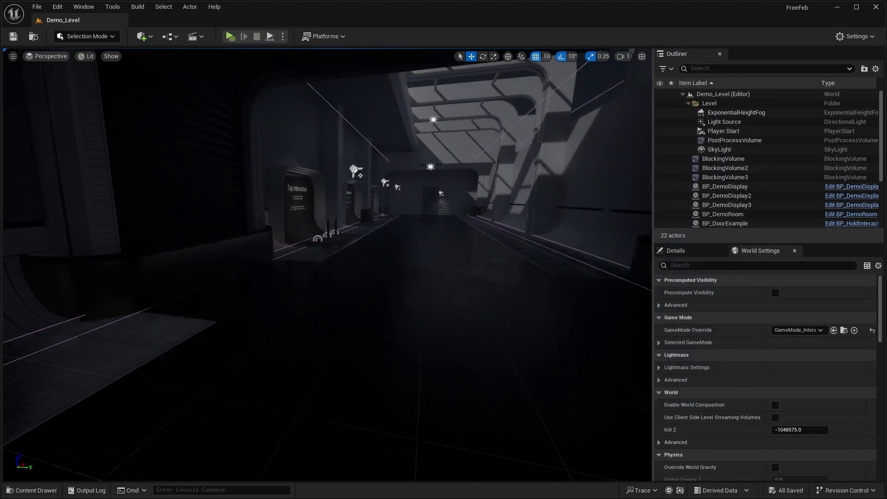
Examine the Tap, Hold and Repeat Interaction displays and the More Examples area in the Demo_Level editor viewport
{"action": "key", "text": "w"}
{"action": "right_click_drag", "start_coordinate": [473, 144], "coordinate": [412, 121]}
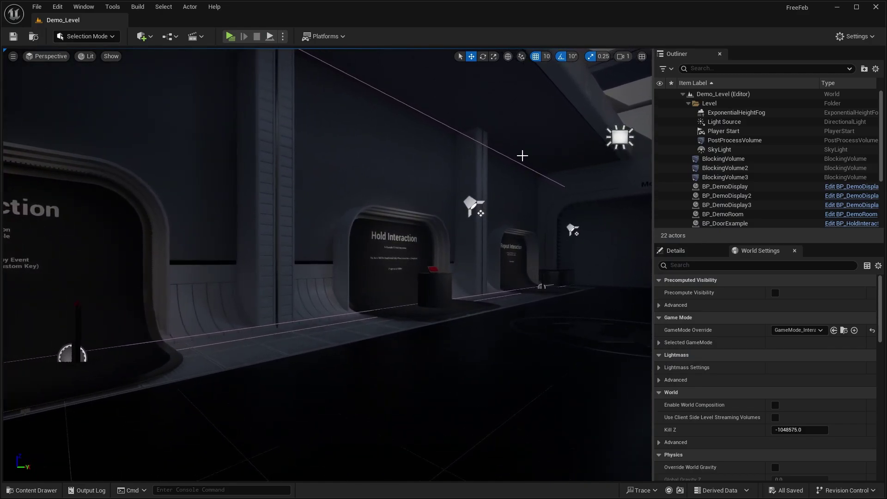
{"action": "key", "text": "w"}
{"action": "right_click_drag", "start_coordinate": [522, 155], "coordinate": [489, 176]}
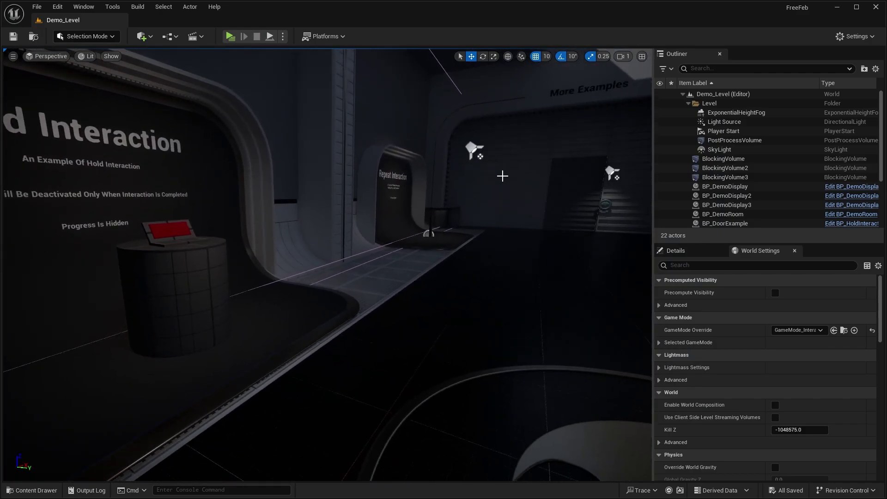
{"action": "right_click_drag", "start_coordinate": [502, 176], "coordinate": [434, 165]}
{"action": "key", "text": "w"}
{"action": "key", "text": "w"}
{"action": "right_click_drag", "start_coordinate": [504, 178], "coordinate": [521, 181]}
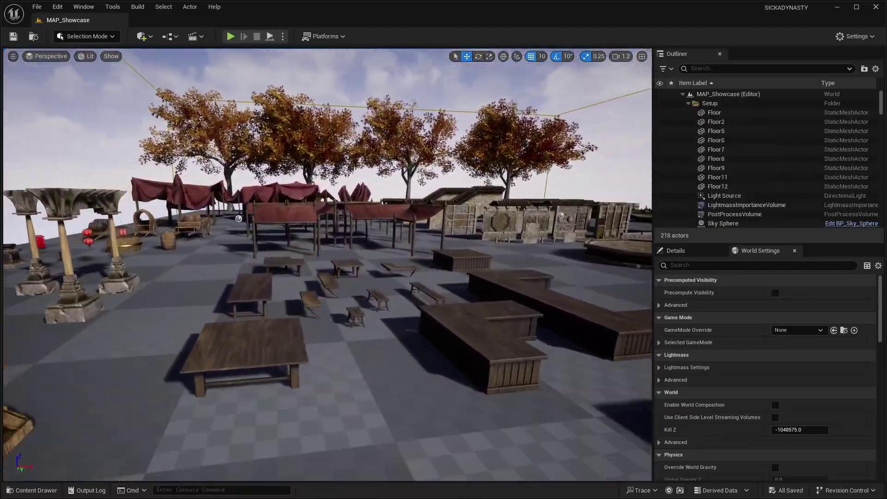
Look across the wooden tables, counters and red market canopies in MAP_Showcase
{"action": "right_click_drag", "start_coordinate": [327, 264], "coordinate": [194, 276]}
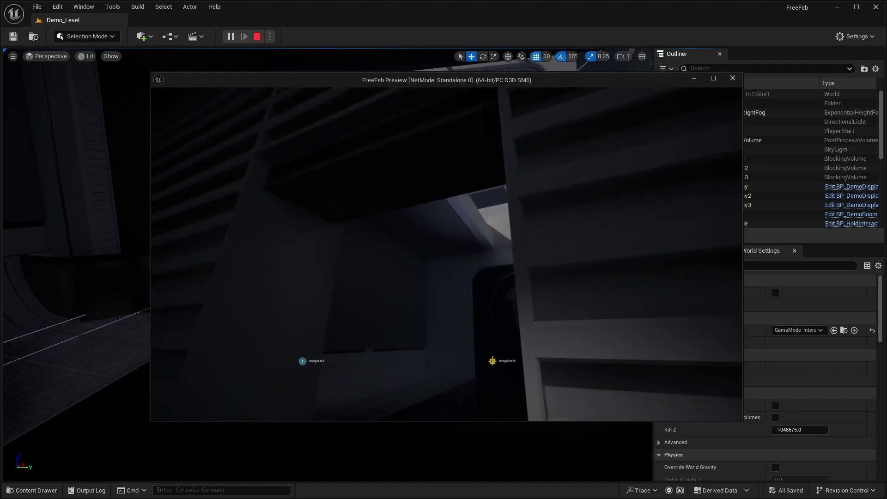
Back away from the open wheel door in the Demo_Level preview and pass through it to view its far side
{"action": "key", "text": "s"}
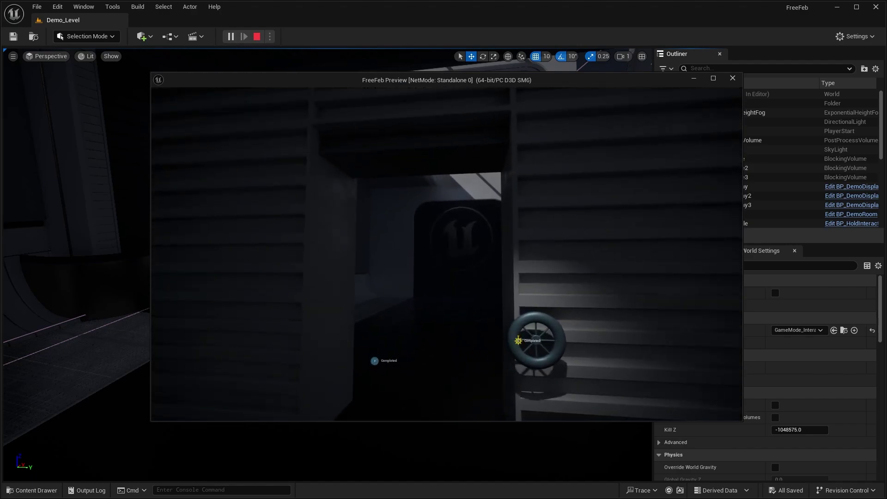
{"action": "key", "text": "a"}
{"action": "key", "text": "w"}
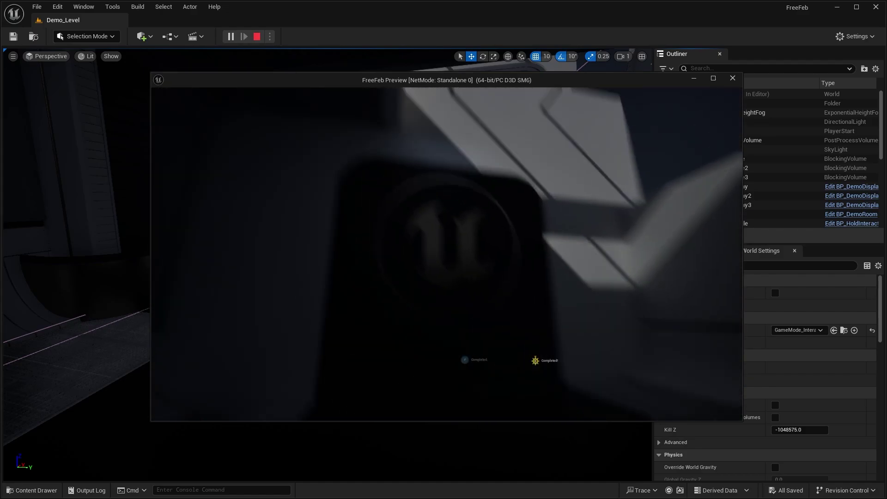
{"action": "key", "text": "w"}
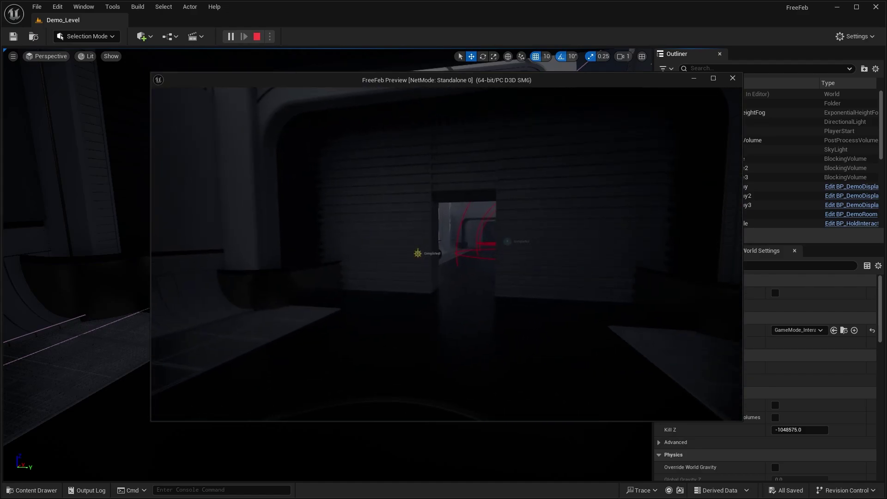